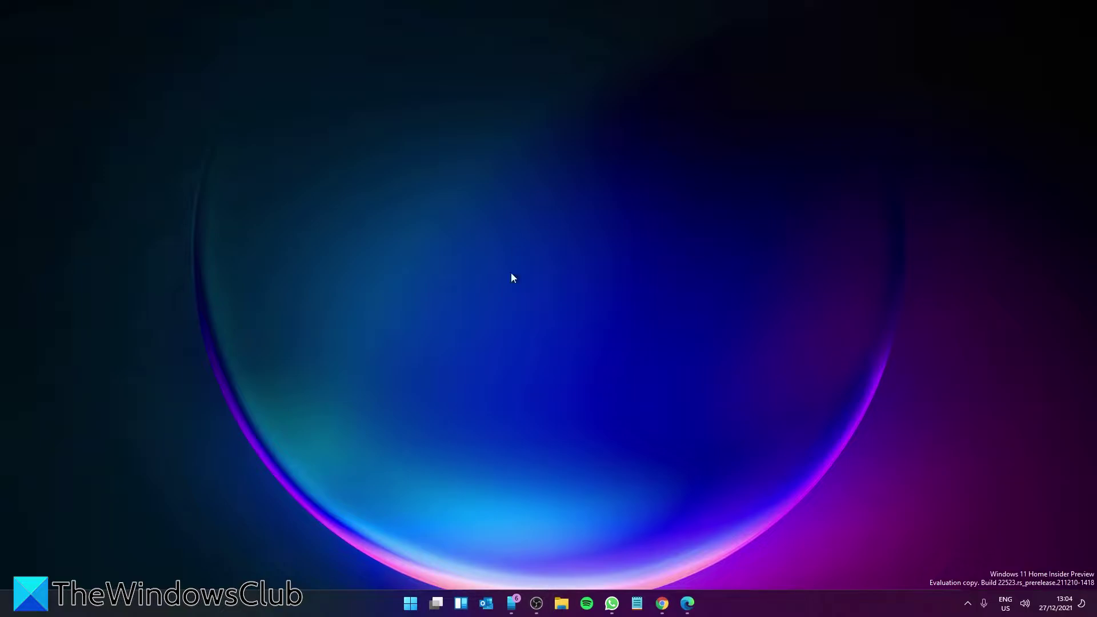
# Launch Registry Editor from Start and collapse the expanded HKEY_LOCAL_MACHINE tree to one row.
pyautogui.click(407, 609)
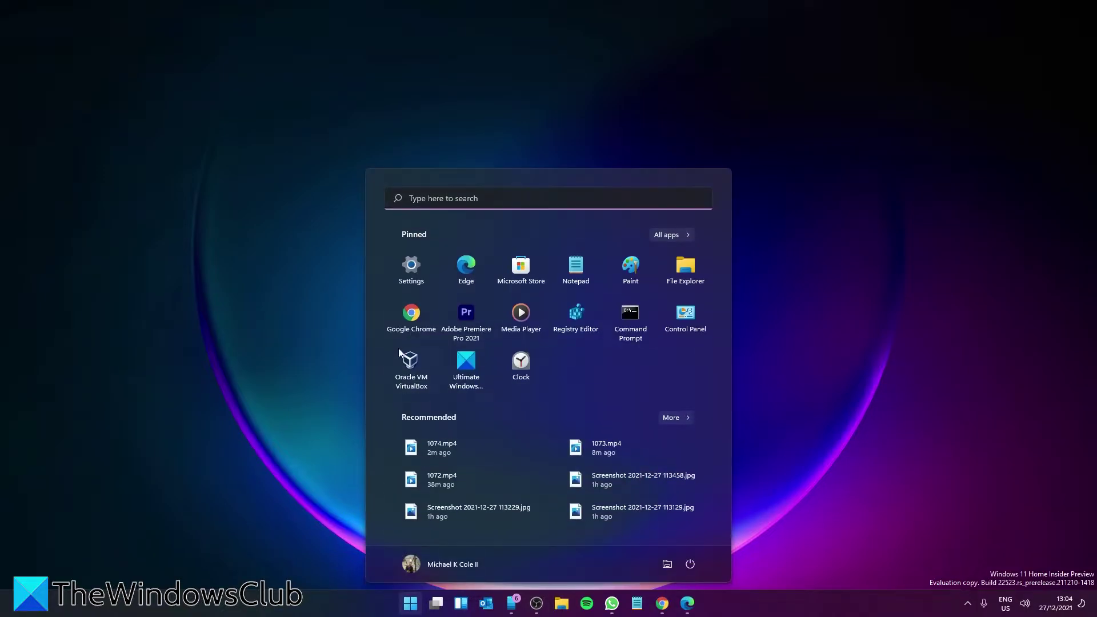
pyautogui.click(576, 317)
pyautogui.scroll(10, 105, 354)
pyautogui.scroll(5, 104, 354)
pyautogui.click(98, 421)
pyautogui.scroll(10, 96, 402)
pyautogui.scroll(10, 96, 402)
pyautogui.click(89, 384)
pyautogui.scroll(5, 89, 385)
pyautogui.click(80, 280)
pyautogui.click(70, 219)
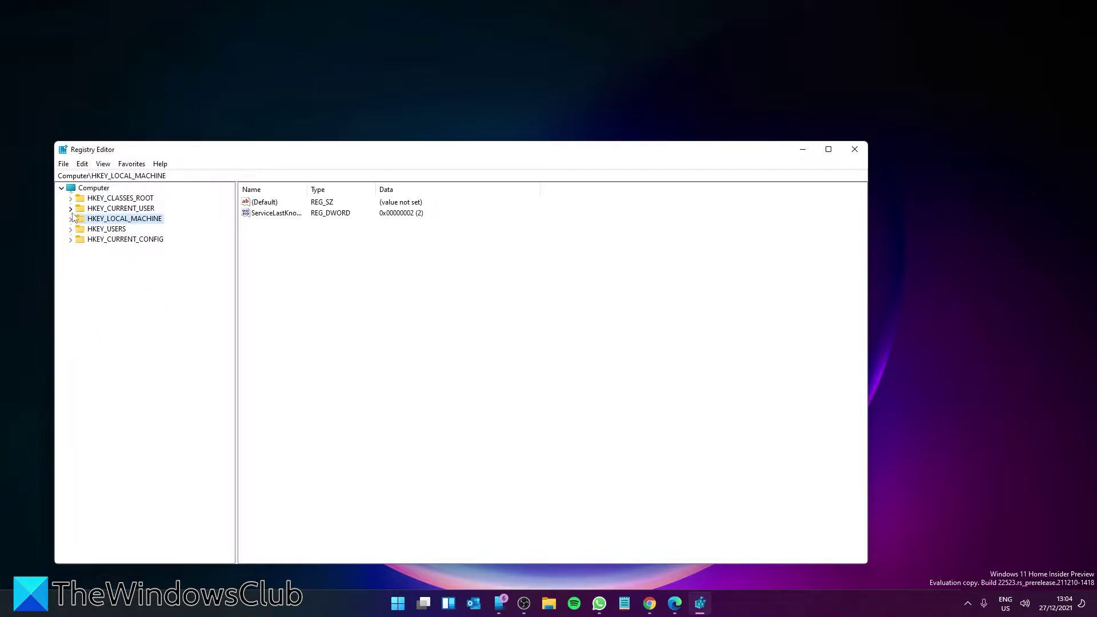
# Expand HKEY_CURRENT_USER\Software\Microsoft\Windows\CurrentVersion\Explorer to show its subkeys.
pyautogui.click(71, 208)
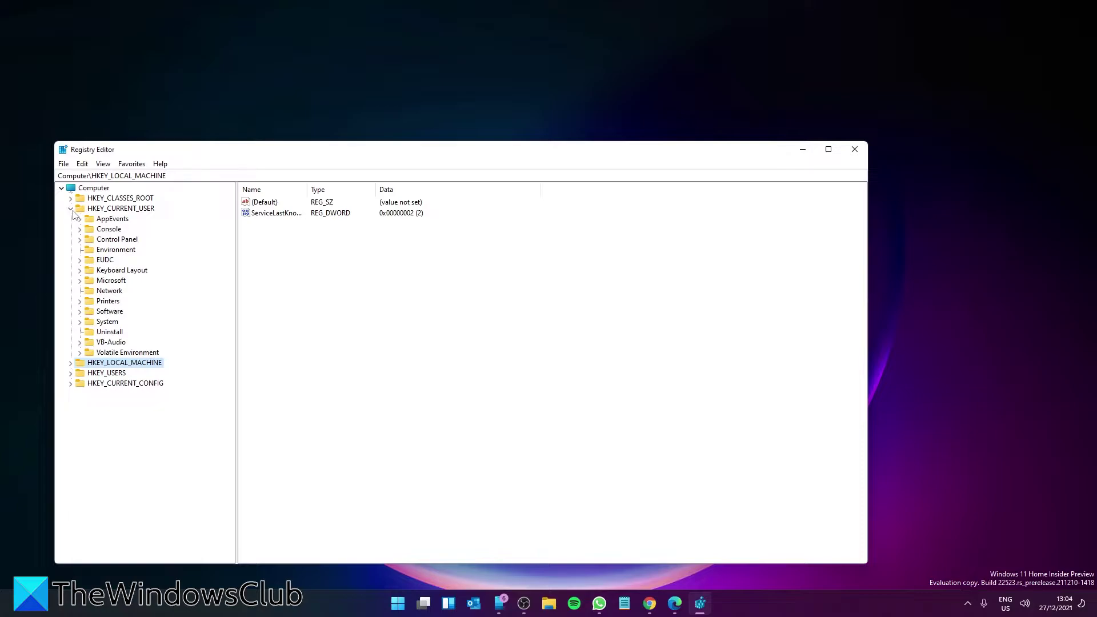
pyautogui.click(79, 311)
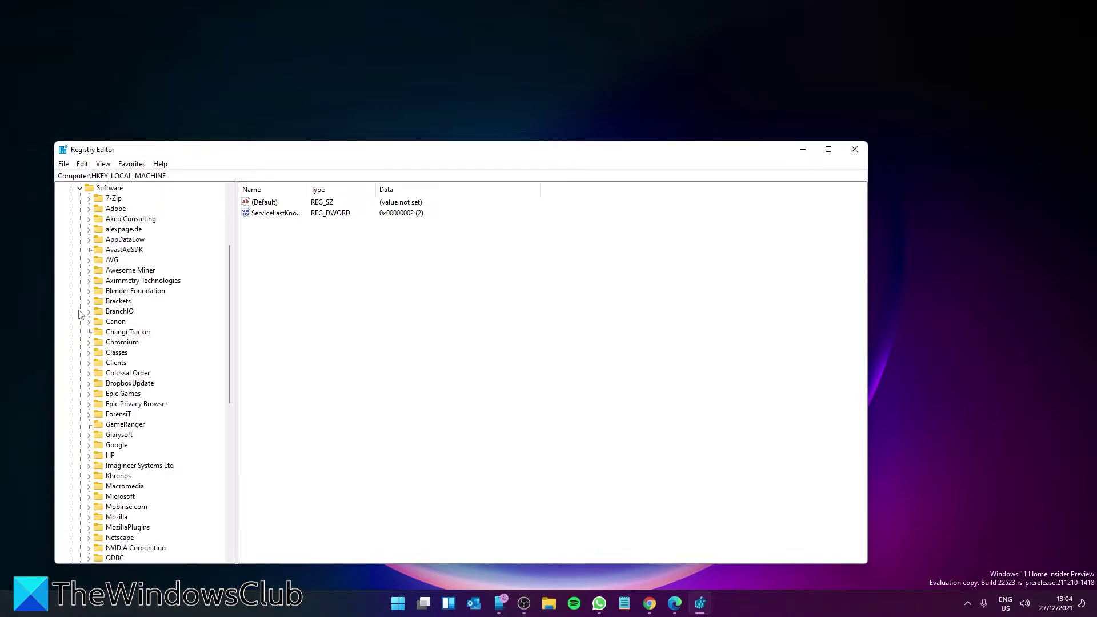
pyautogui.scroll(-3, 92, 298)
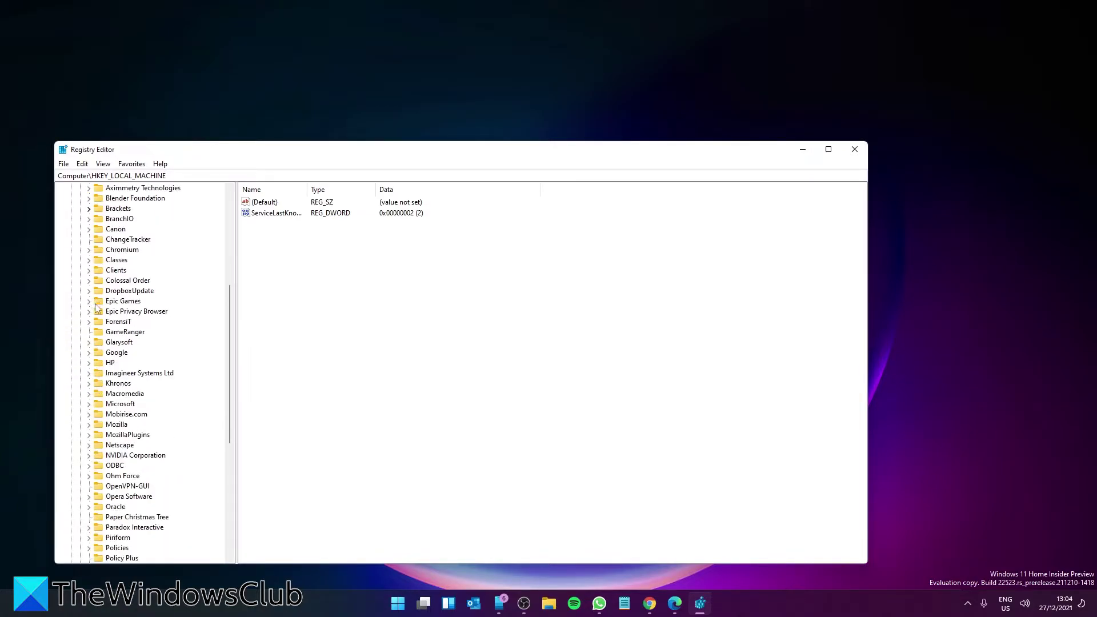
pyautogui.click(89, 404)
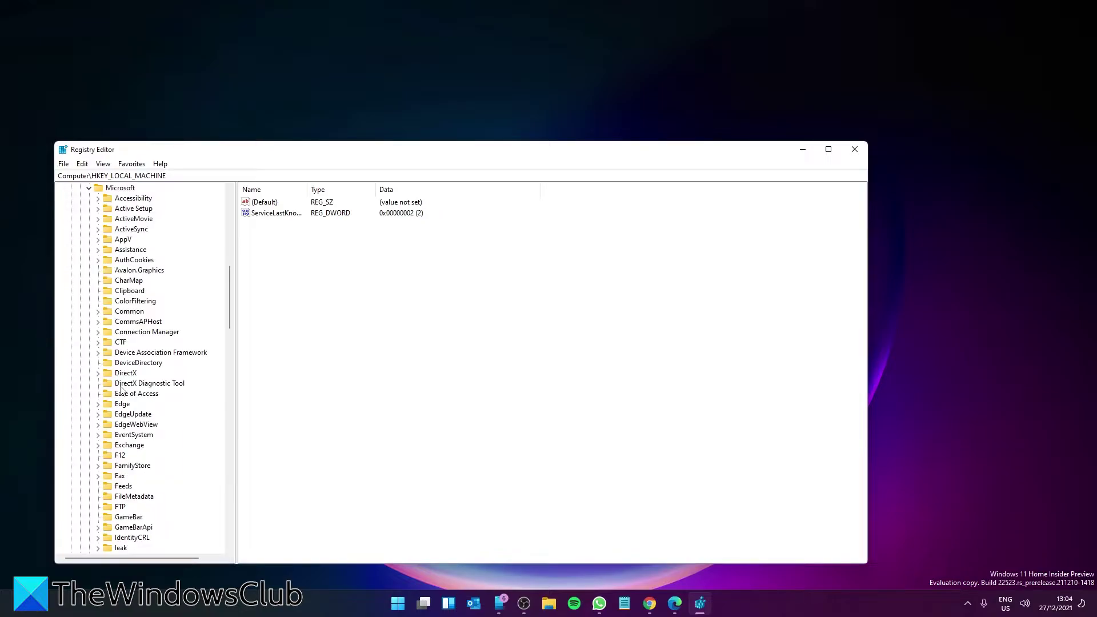
pyautogui.scroll(-15, 122, 388)
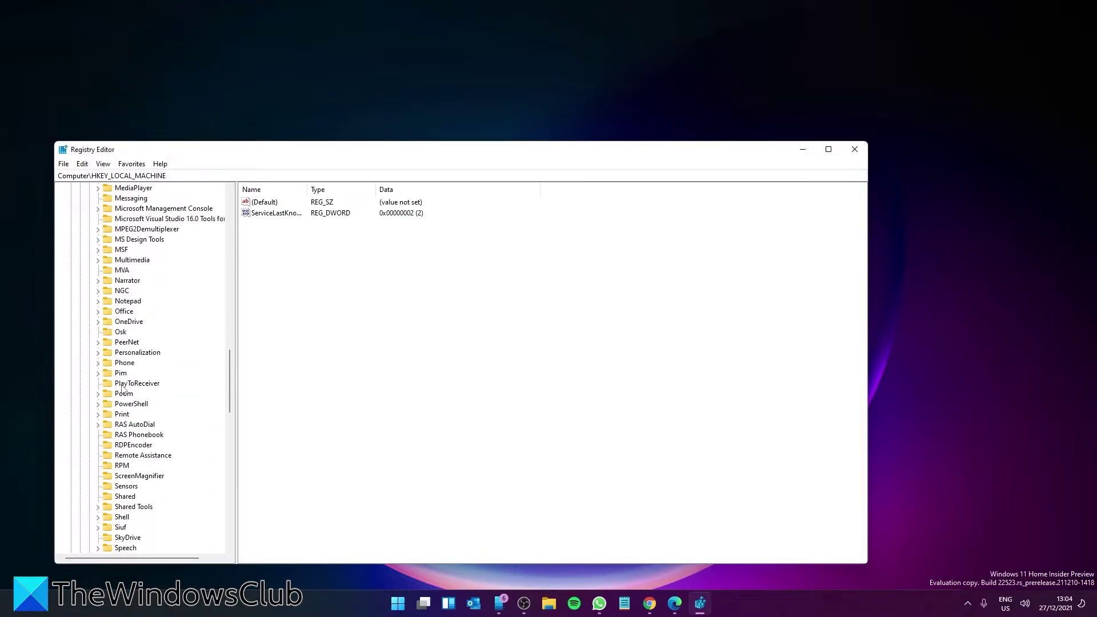
pyautogui.scroll(-15, 122, 389)
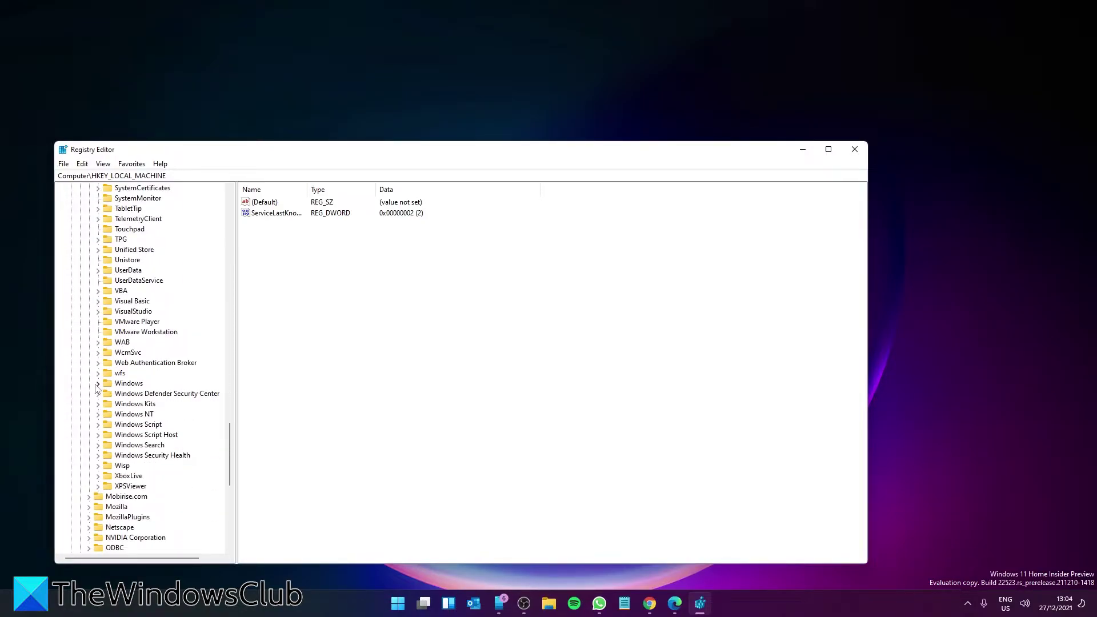
pyautogui.click(98, 383)
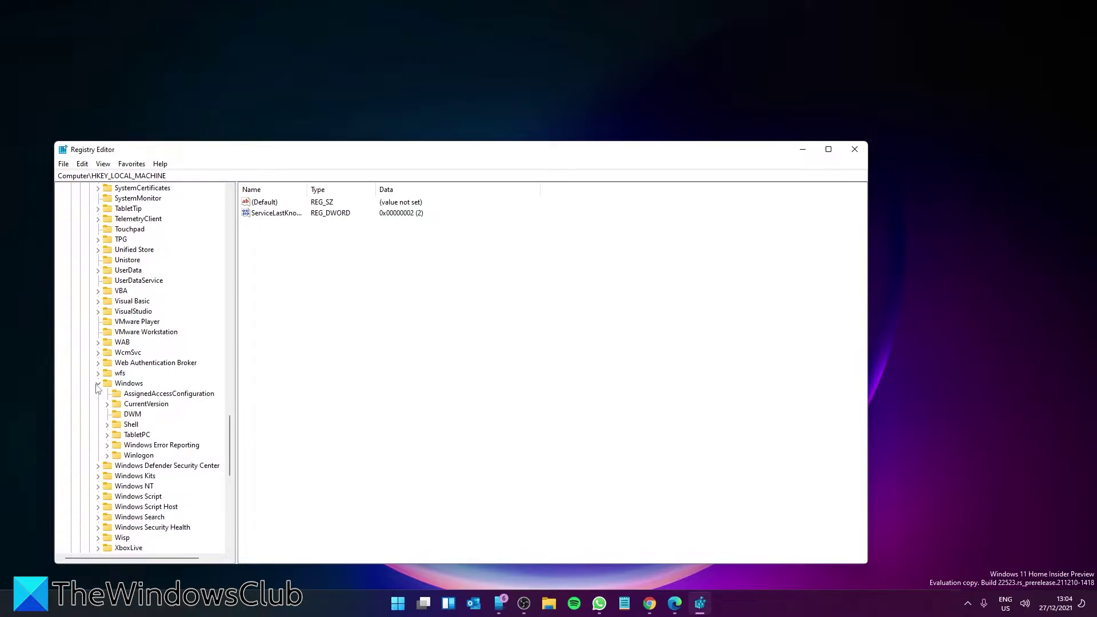
pyautogui.click(107, 404)
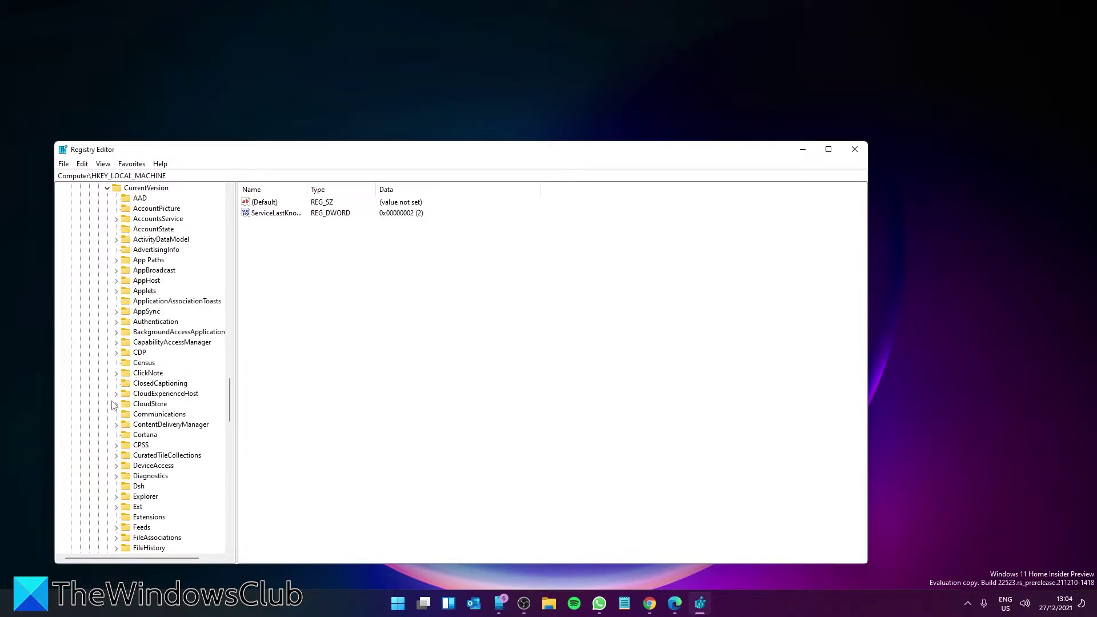
pyautogui.scroll(-1, 124, 398)
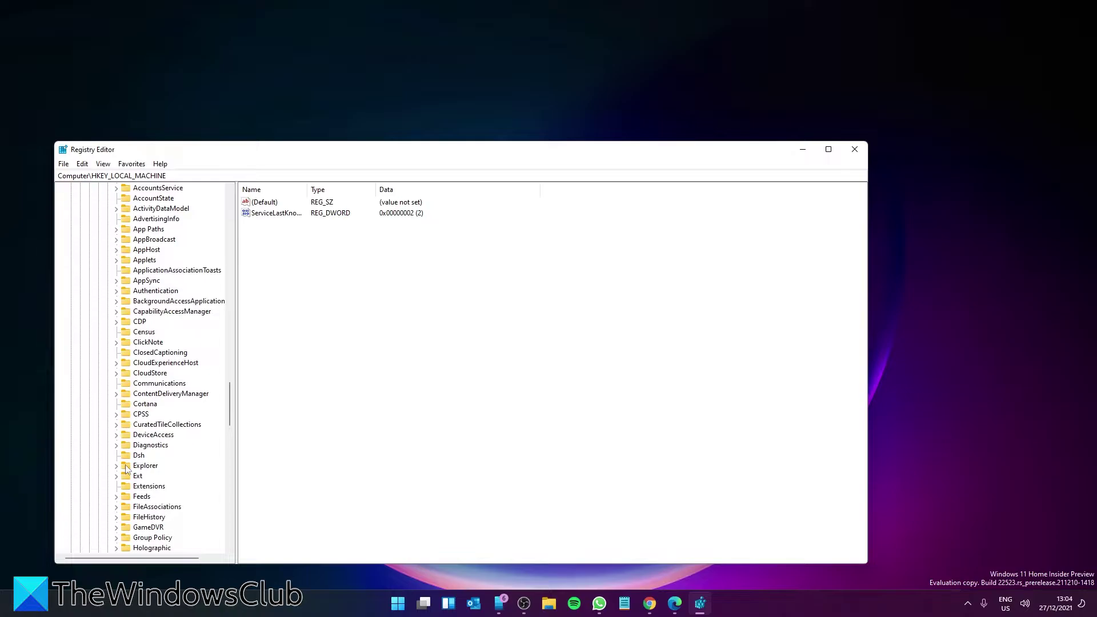
pyautogui.click(115, 467)
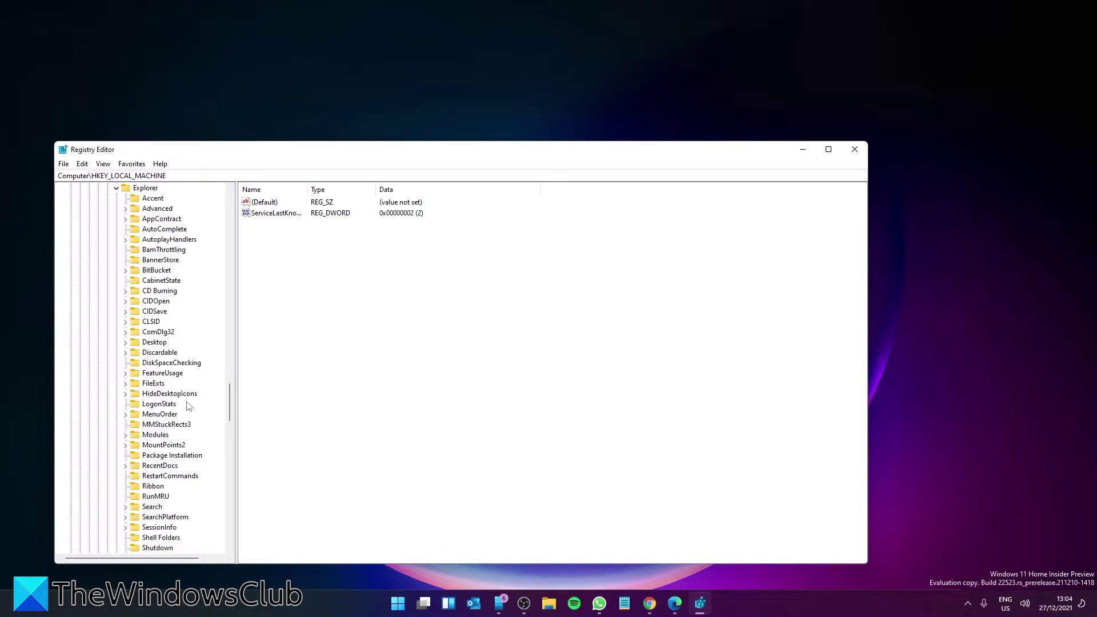
# In the Explorer\Advanced key, edit the SeparateProcess DWORD and set its value data to 0.
pyautogui.click(127, 211)
pyautogui.click(149, 209)
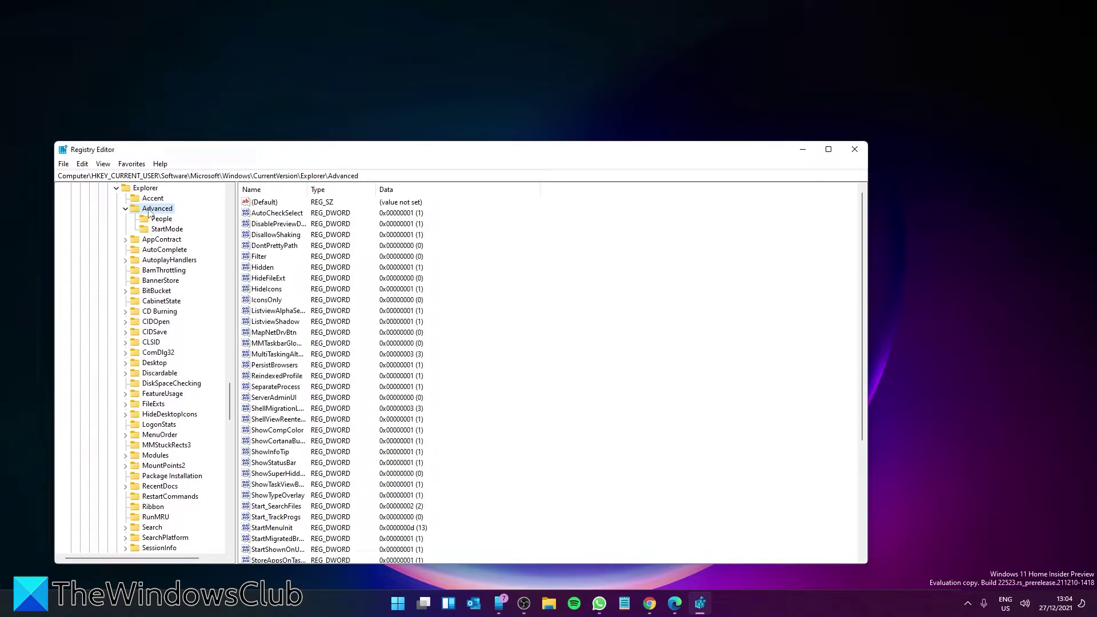
pyautogui.rightClick(278, 388)
pyautogui.click(542, 381)
pyautogui.rightClick(561, 384)
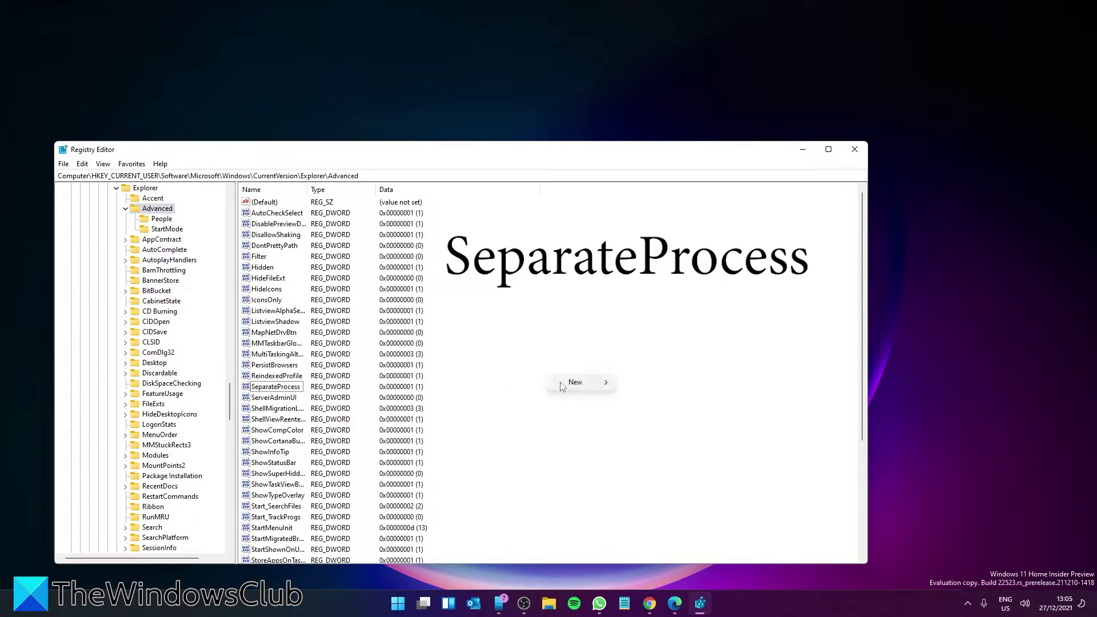
pyautogui.moveTo(561, 387)
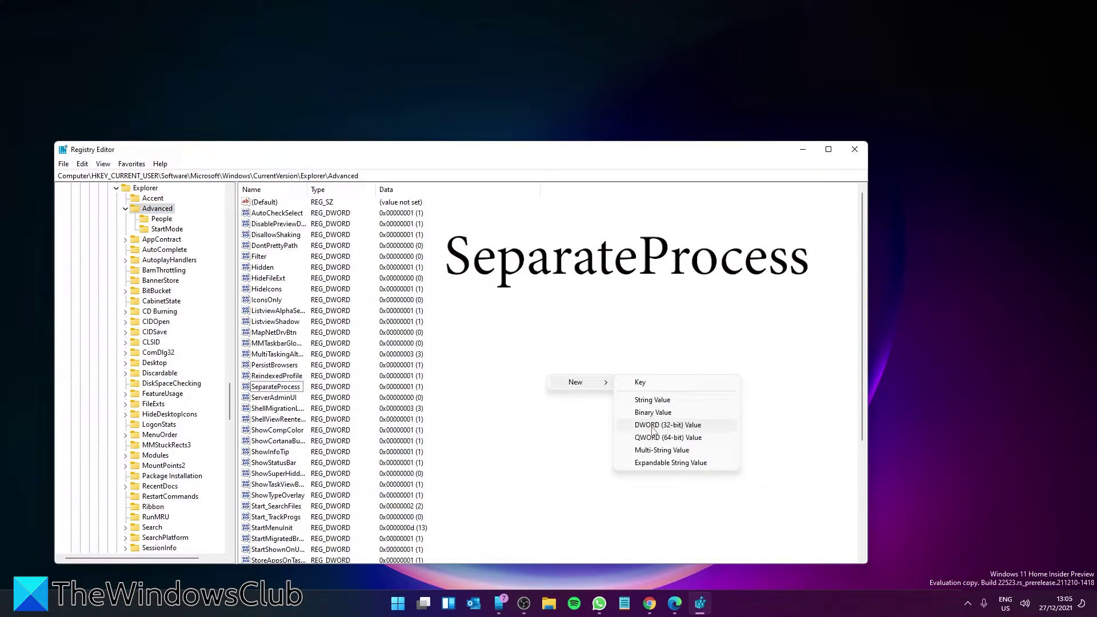
pyautogui.doubleClick(279, 389)
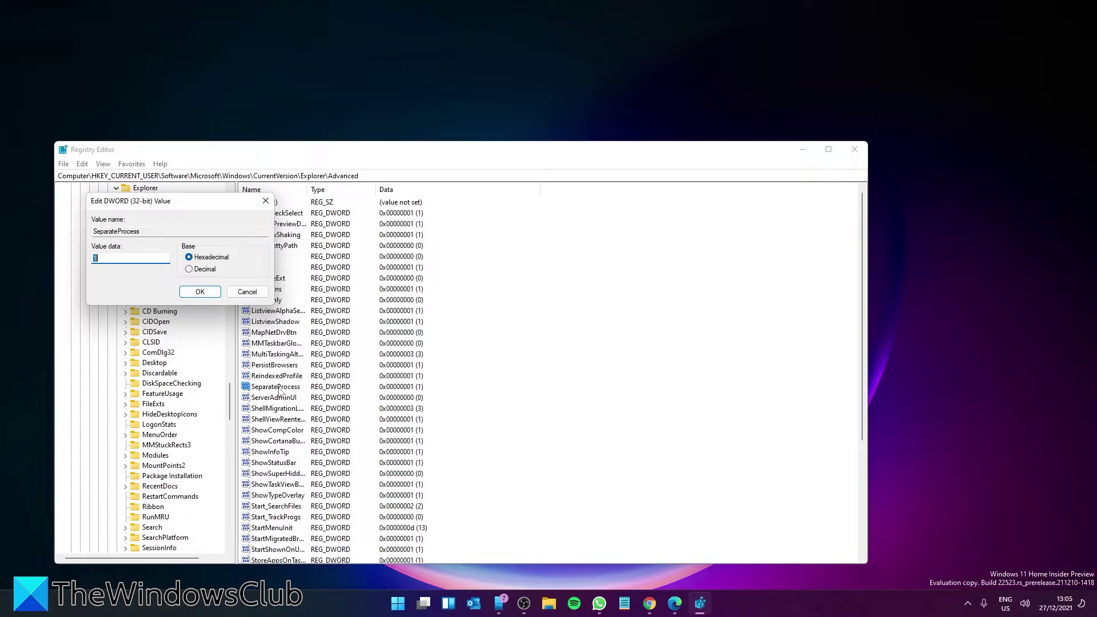
pyautogui.write('0')
pyautogui.click(186, 295)
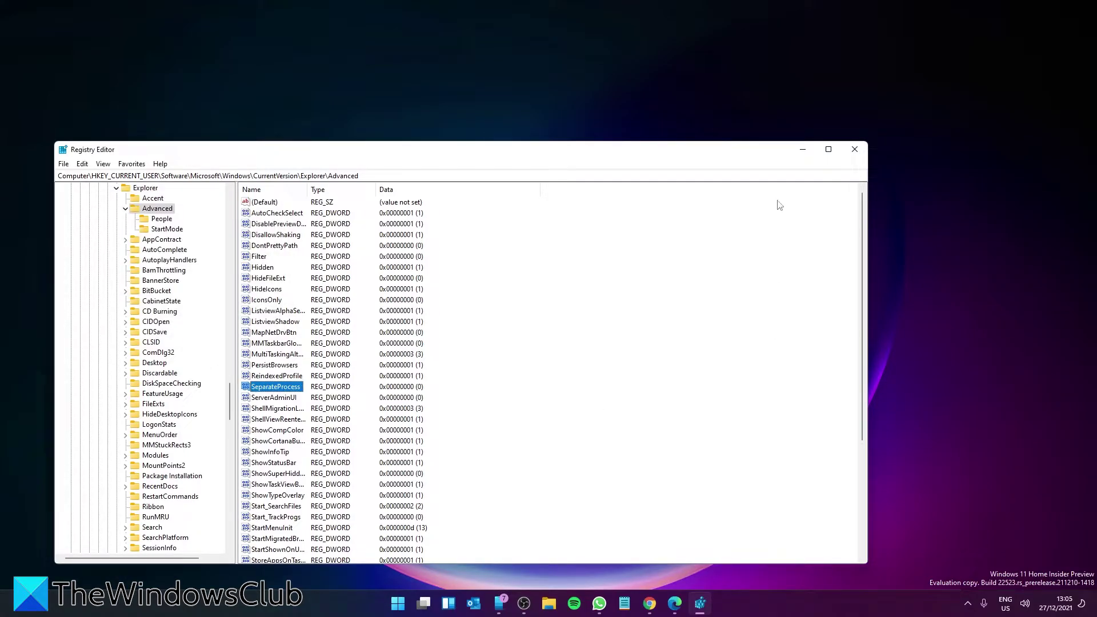
# Minimize Registry Editor and launch Task Manager from the Start button's quick menu.
pyautogui.click(802, 152)
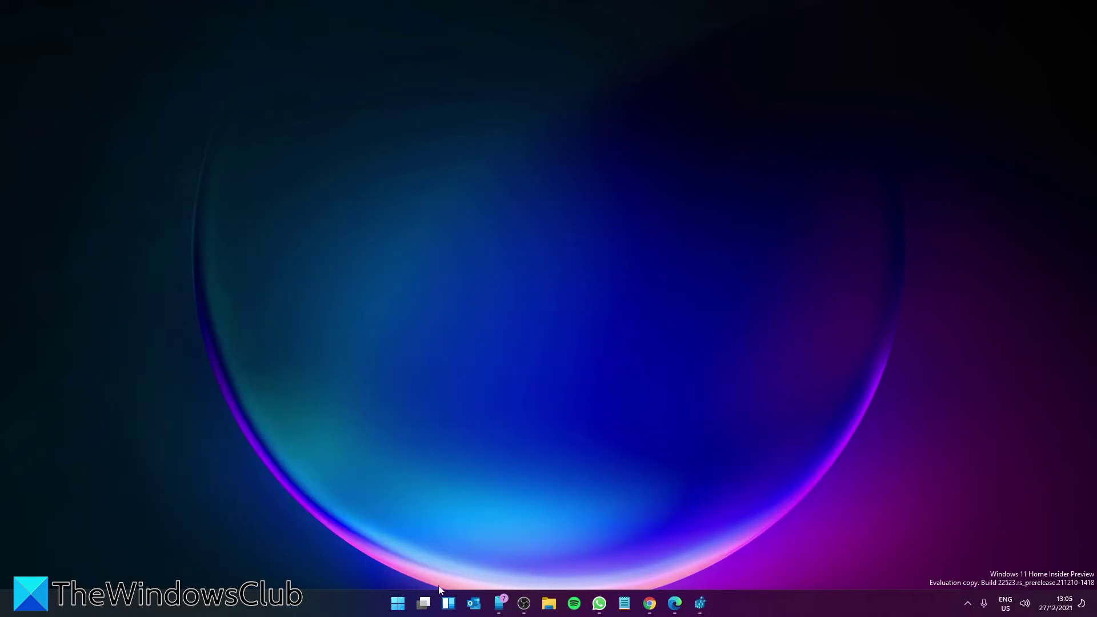
pyautogui.click(402, 607)
pyautogui.rightClick(398, 605)
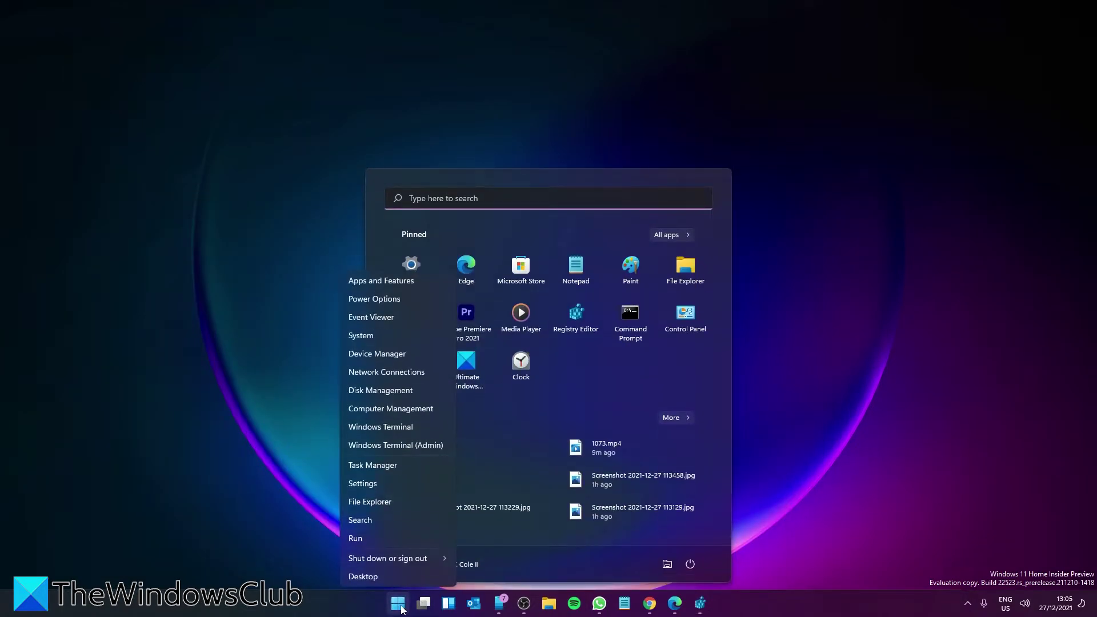
pyautogui.click(392, 463)
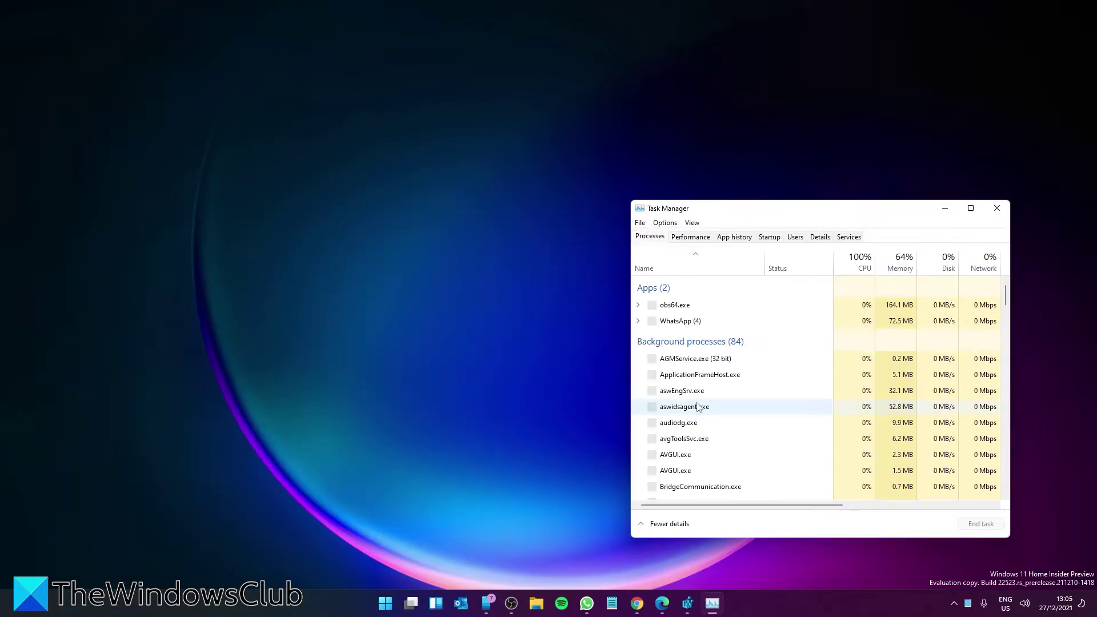
# Find Windows Explorer in Task Manager's Processes list and restart it.
pyautogui.scroll(-7, 733, 325)
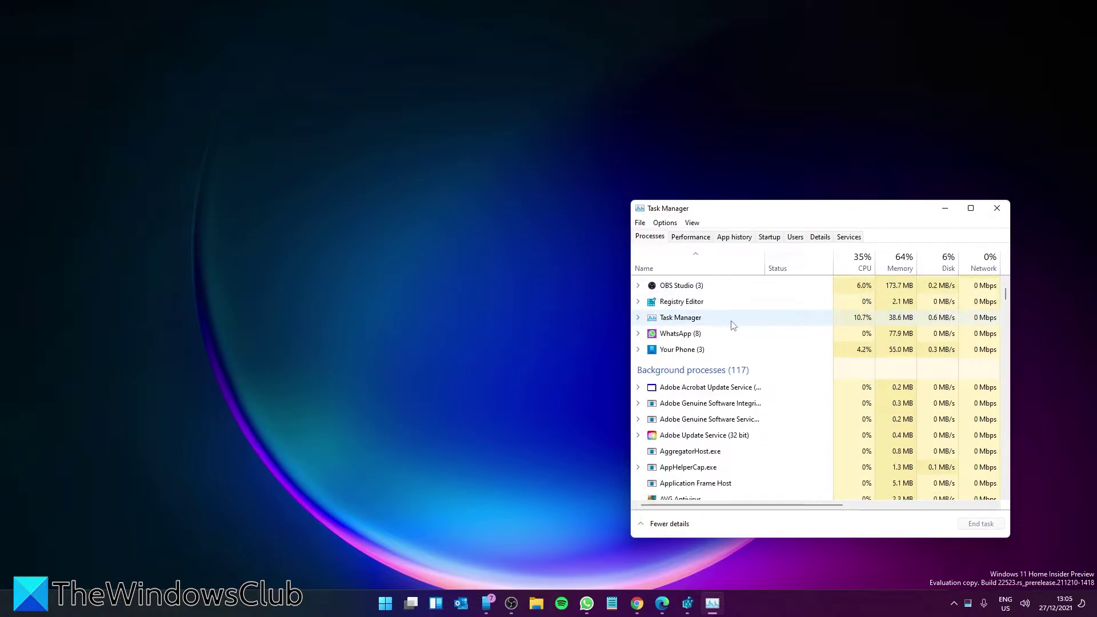
pyautogui.scroll(-15, 733, 326)
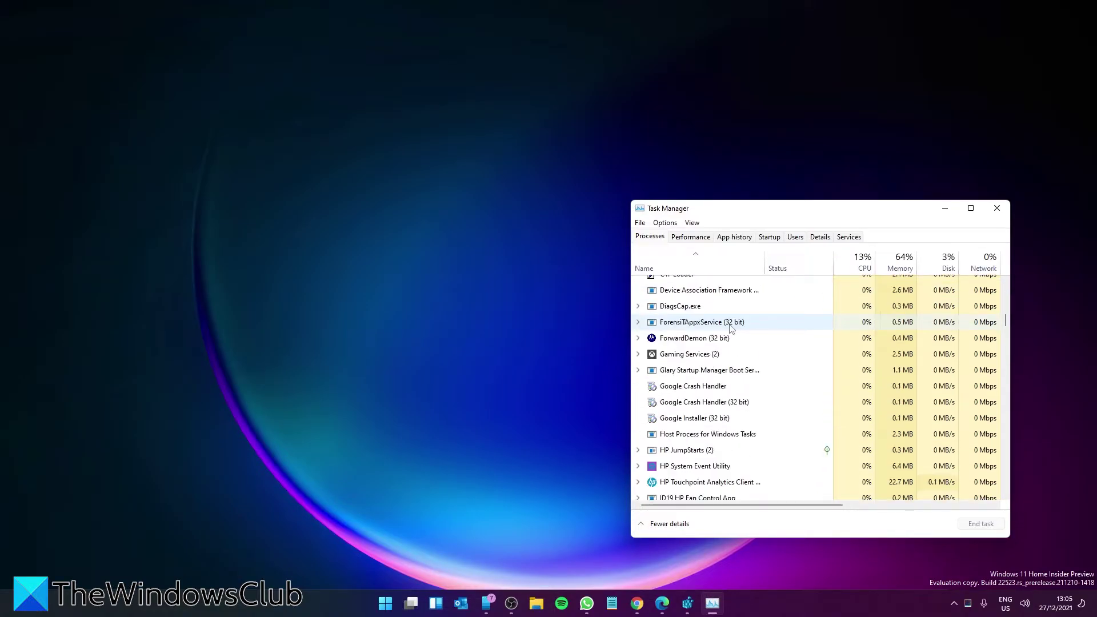
pyautogui.scroll(-18, 730, 331)
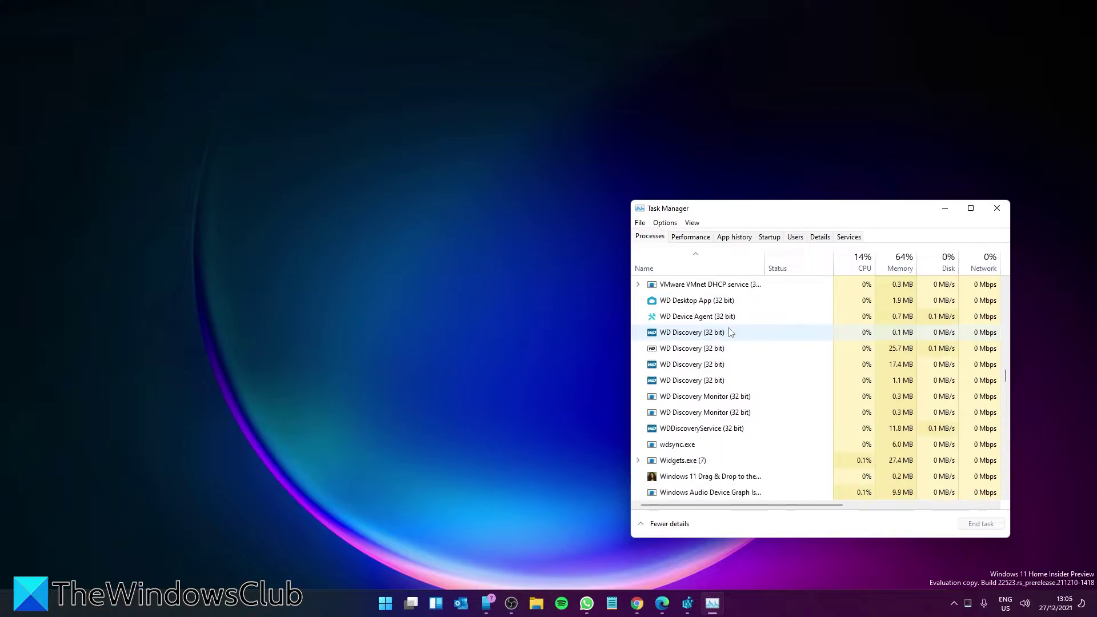
pyautogui.scroll(-20, 730, 332)
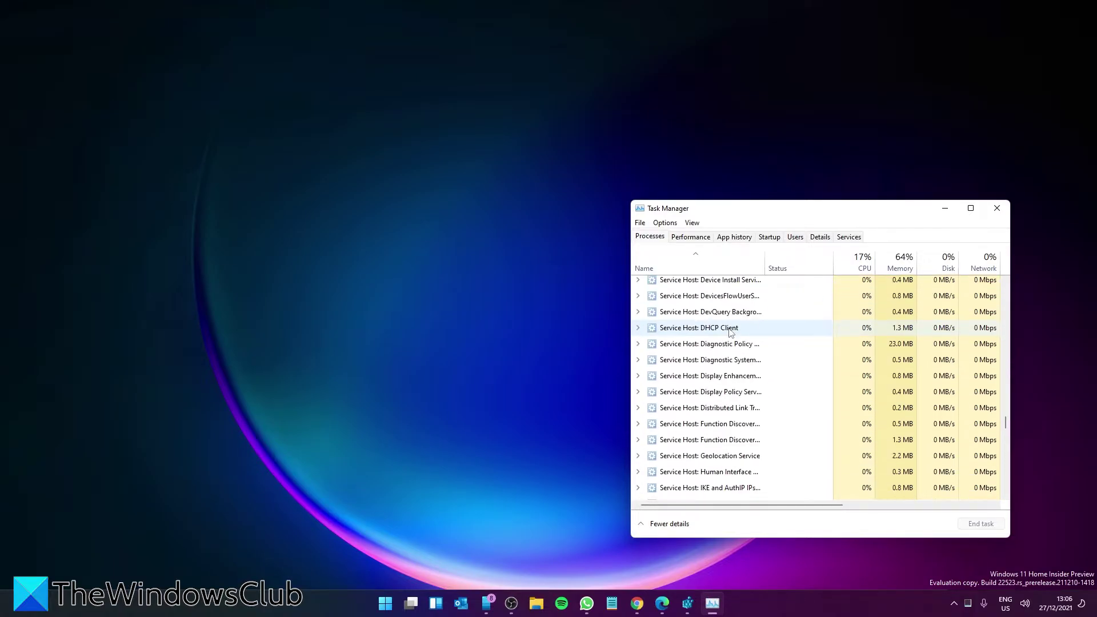
pyautogui.scroll(-8, 730, 333)
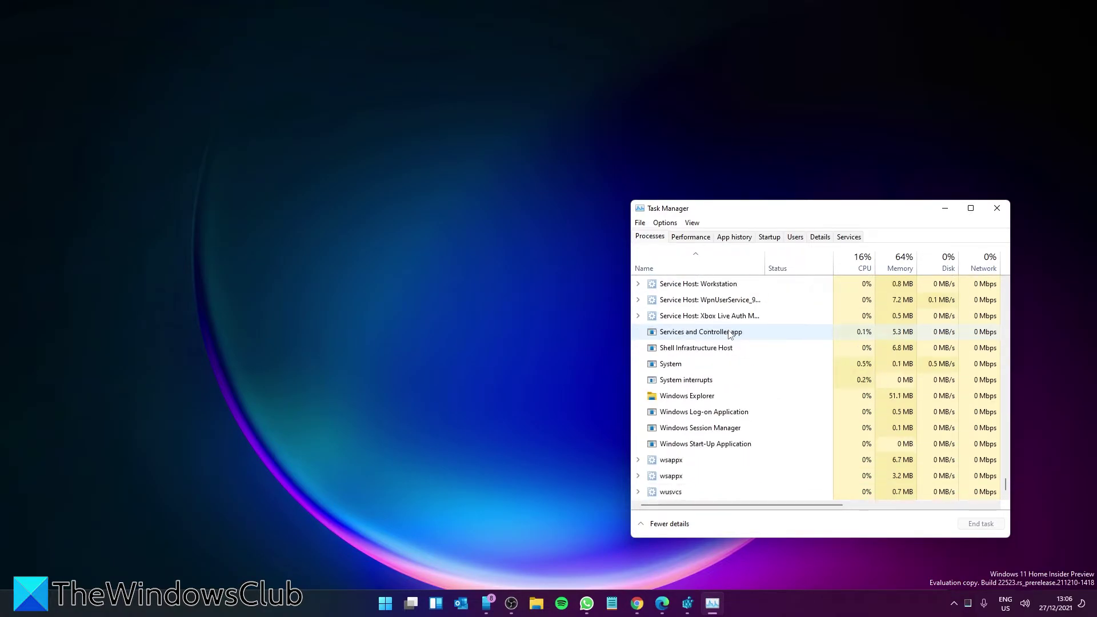
pyautogui.rightClick(710, 395)
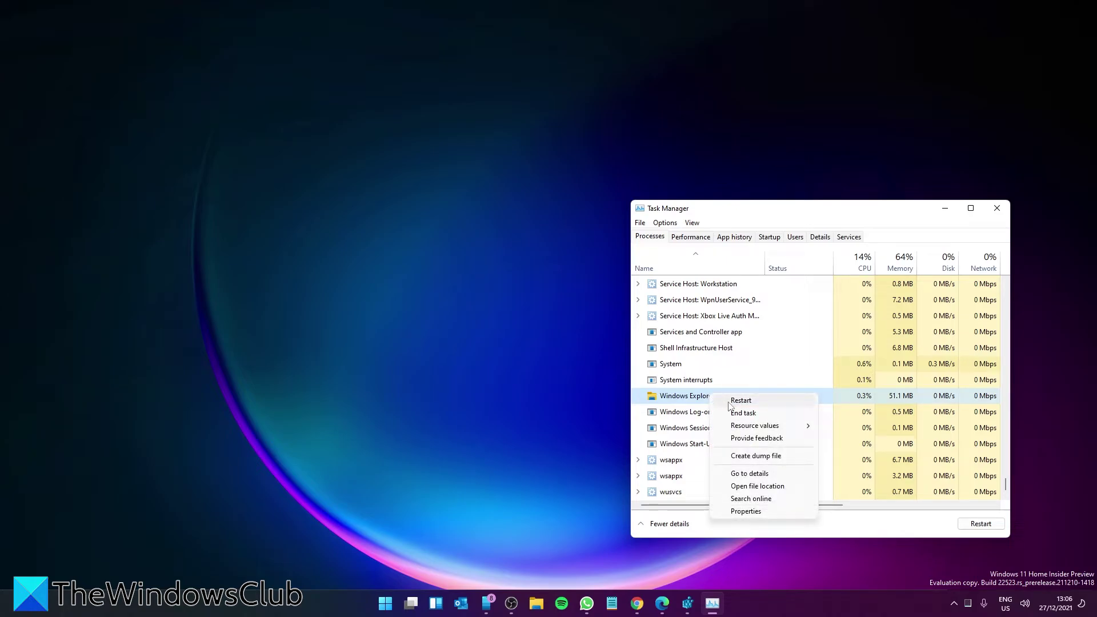
pyautogui.click(730, 402)
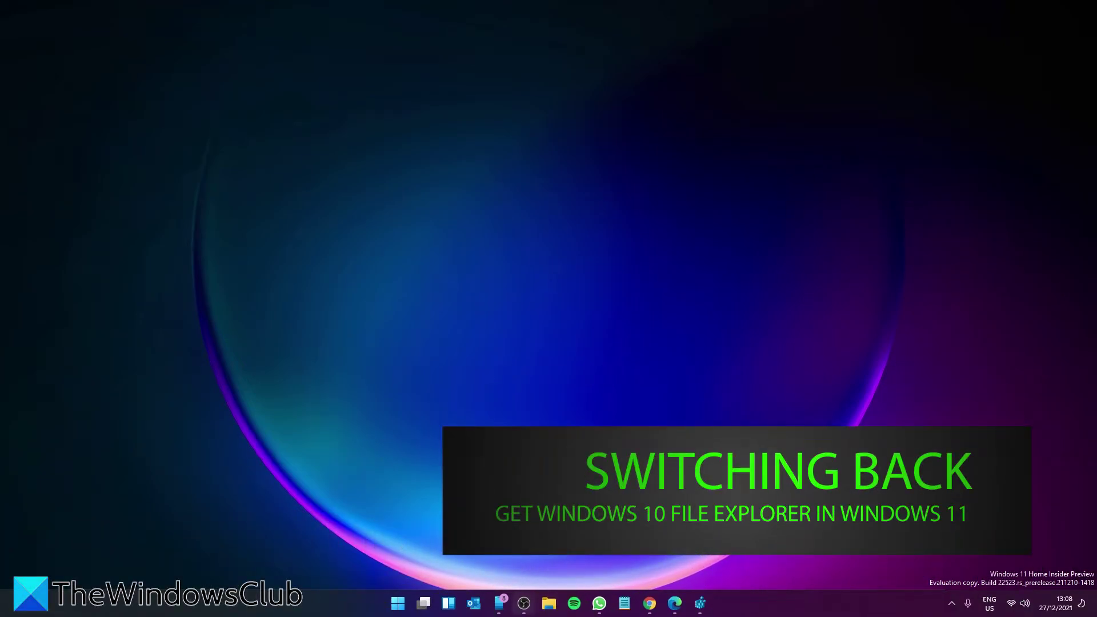
# Restore Registry Editor and expand HKEY_CURRENT_USER\Software\Microsoft\Windows\CurrentVersion\Explorer again.
pyautogui.click(704, 607)
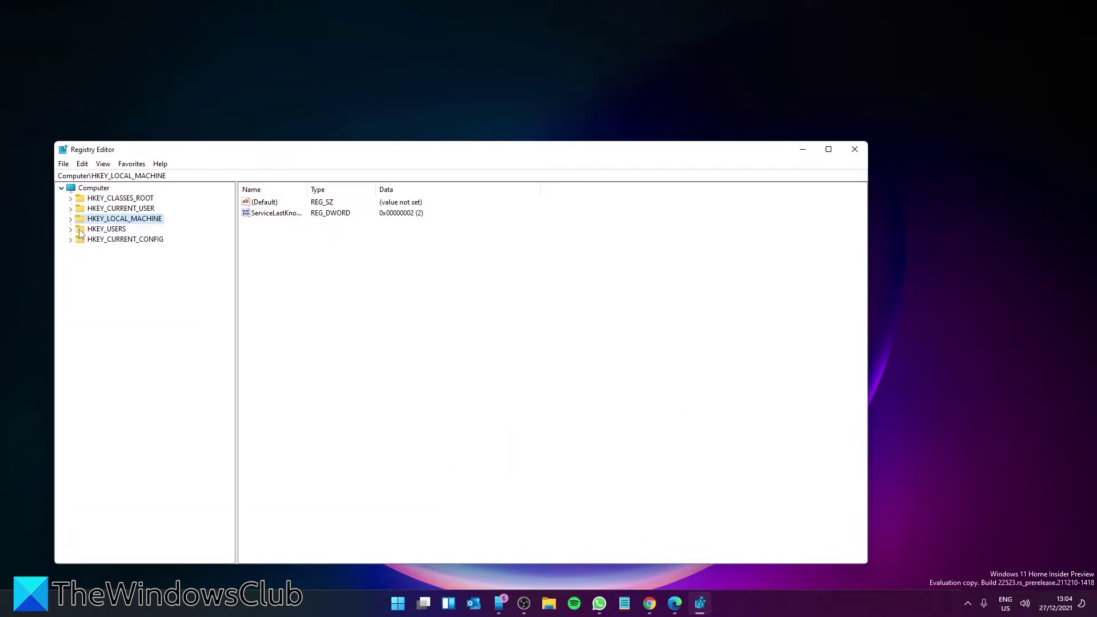
pyautogui.click(71, 209)
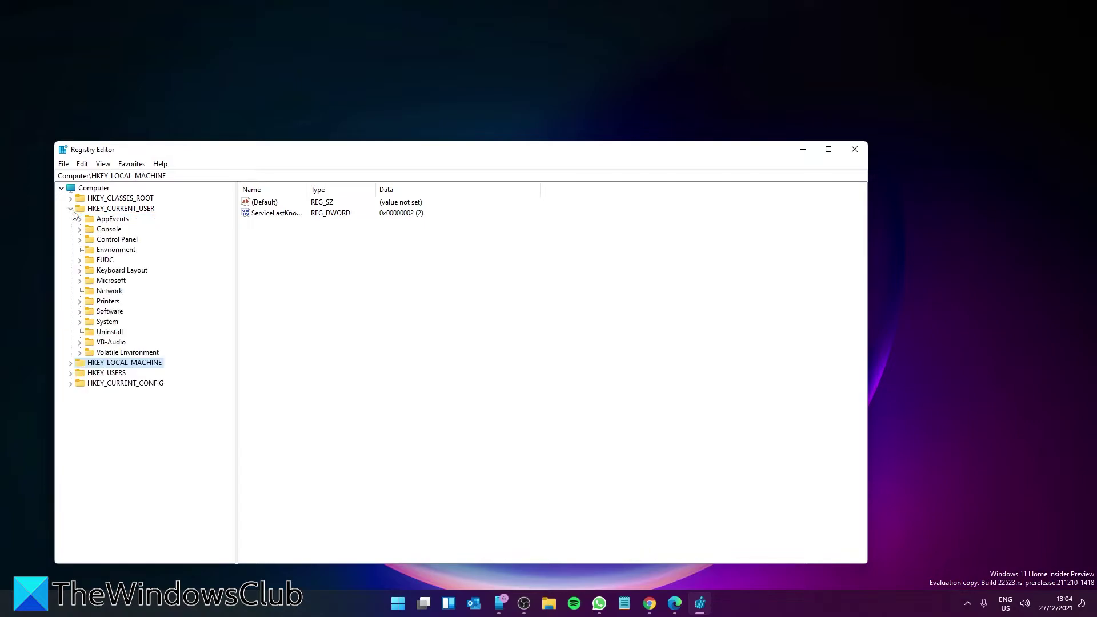
pyautogui.click(80, 312)
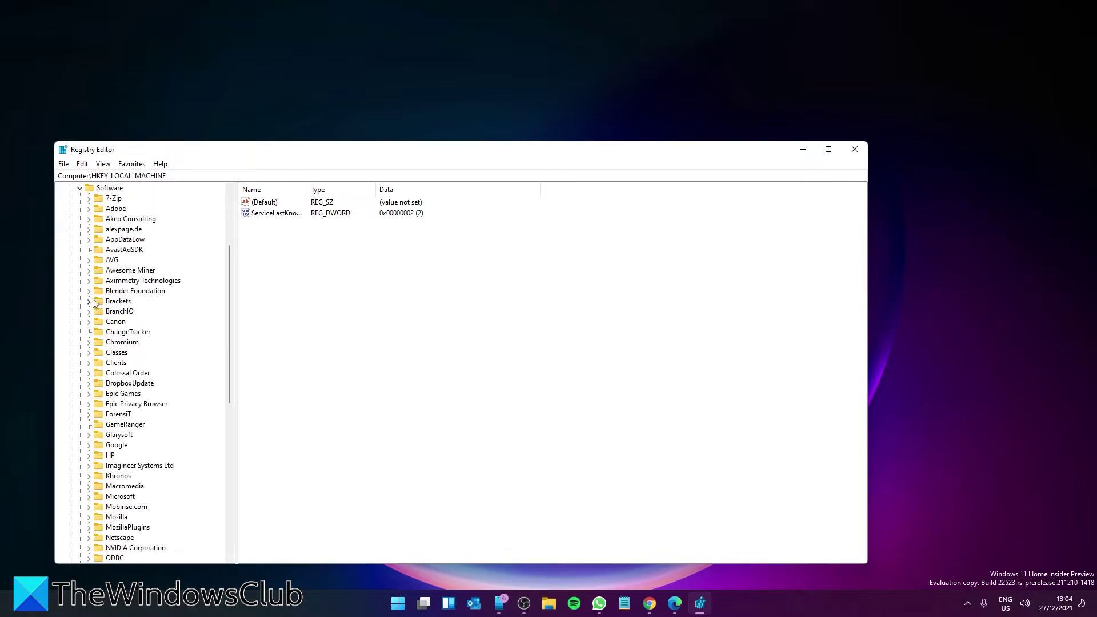
pyautogui.scroll(-3, 93, 298)
pyautogui.click(89, 404)
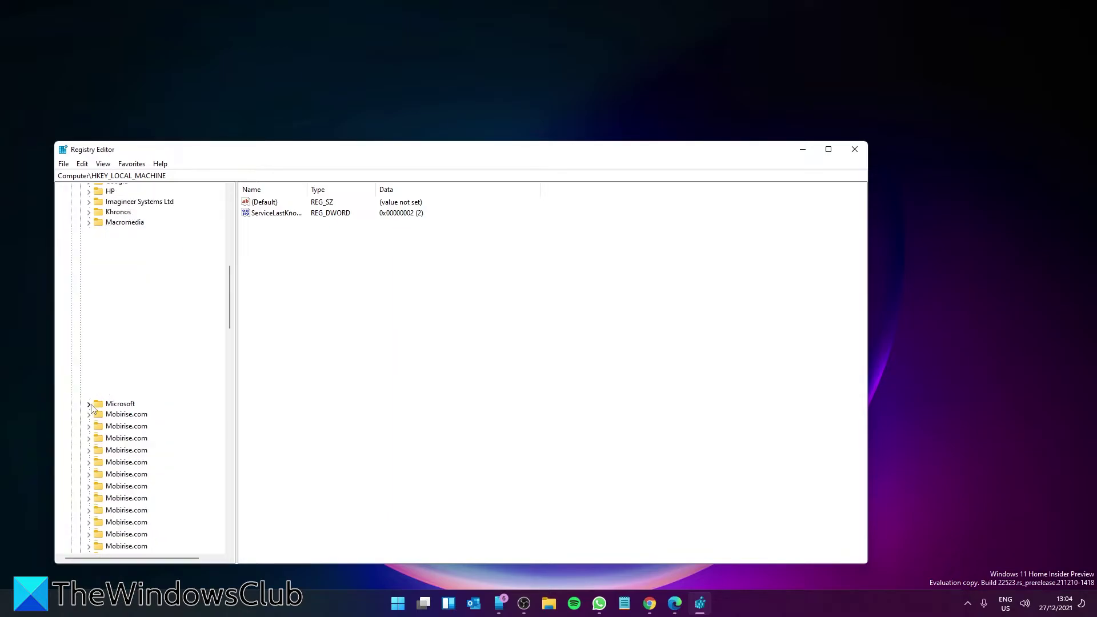
pyautogui.scroll(-20, 122, 388)
pyautogui.scroll(-5, 122, 389)
pyautogui.click(96, 385)
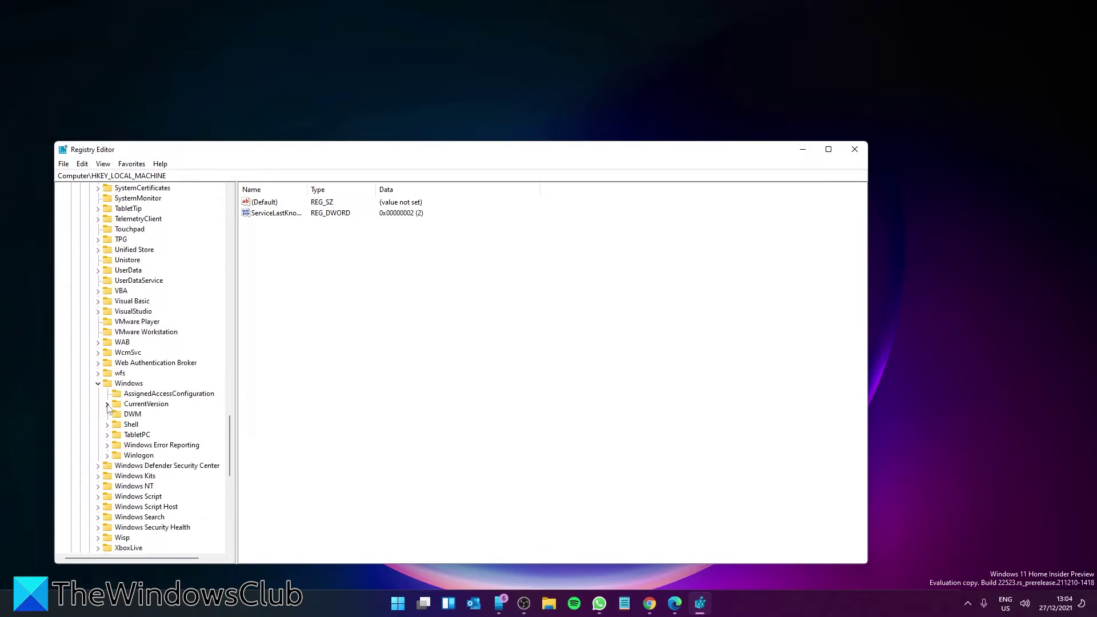
pyautogui.click(106, 404)
pyautogui.scroll(-1, 124, 398)
pyautogui.click(116, 466)
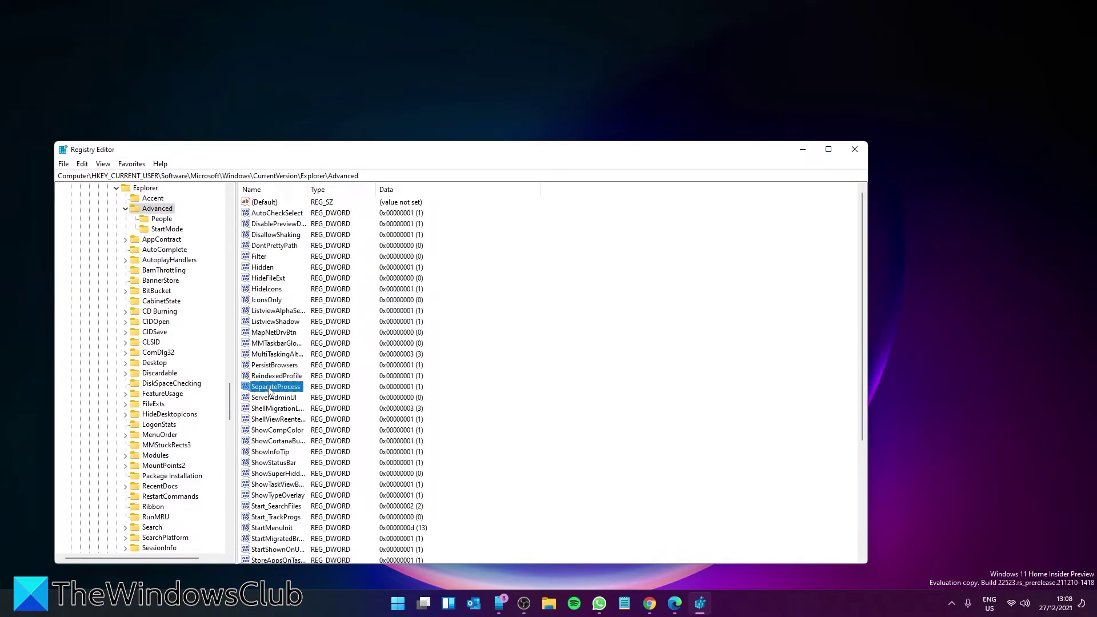
# Set SeparateProcess value data to 0, then bring up Task Manager with Ctrl+Shift+Esc.
pyautogui.doubleClick(270, 388)
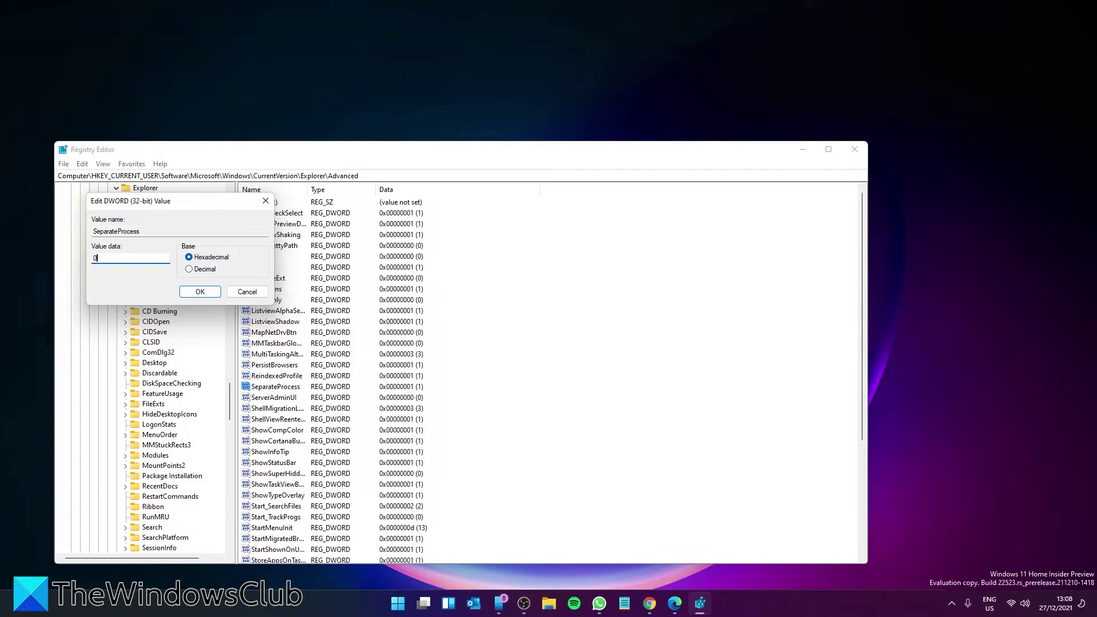
pyautogui.write('0')
pyautogui.click(195, 292)
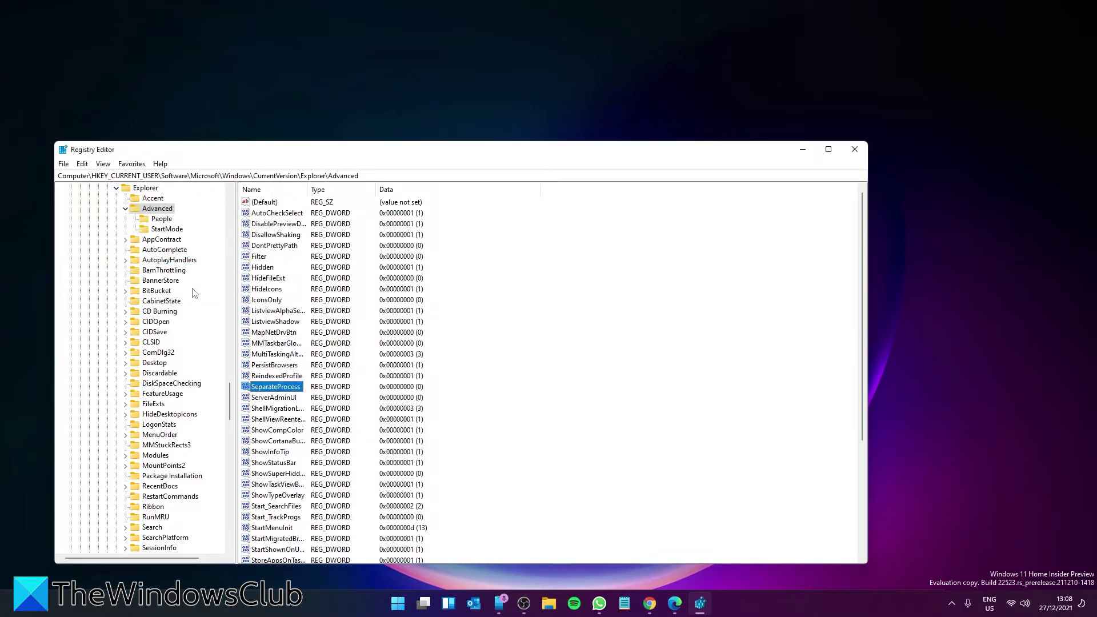
pyautogui.hotkey('ctrl', 'shift', 'Escape')
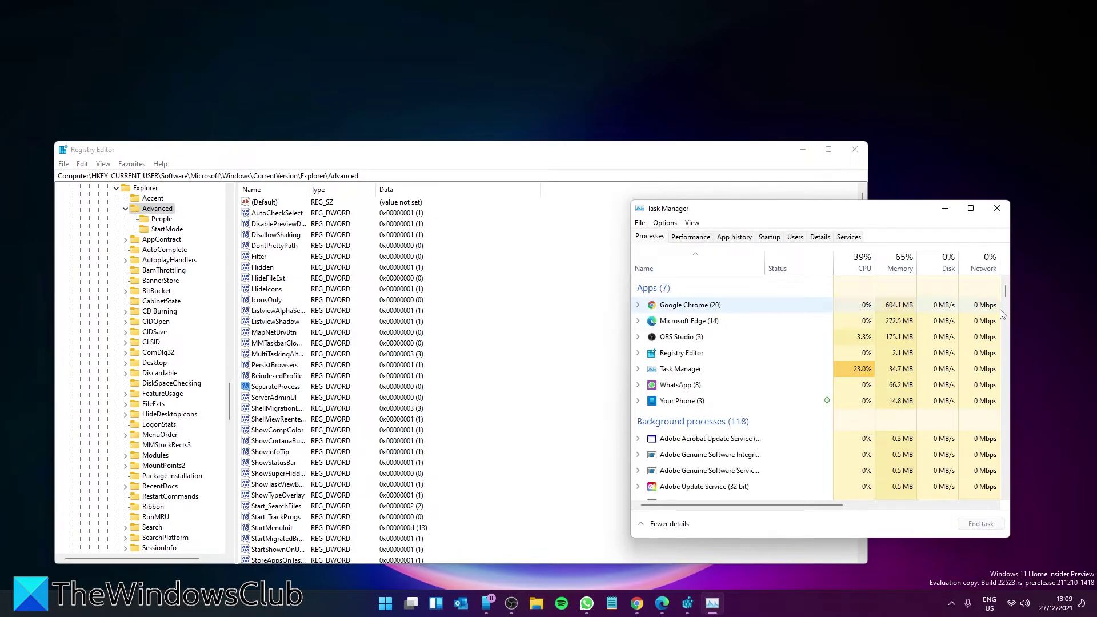
# Scroll Task Manager's process list to Windows Explorer and restart it.
pyautogui.moveTo(1006, 292); pyautogui.dragTo(997, 494)
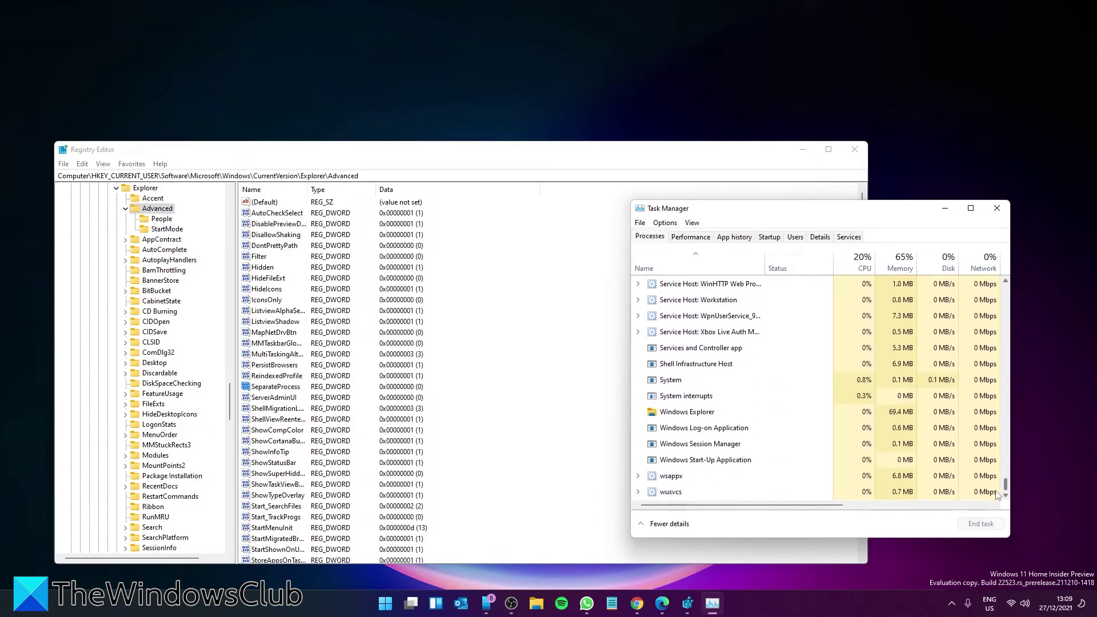
pyautogui.rightClick(720, 413)
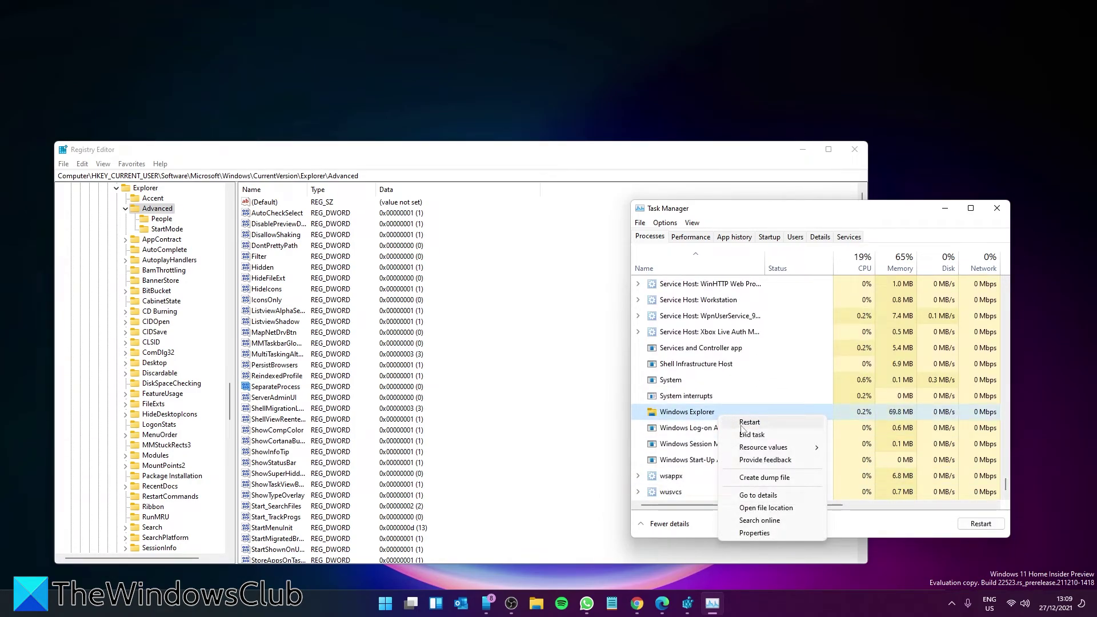
pyautogui.click(741, 424)
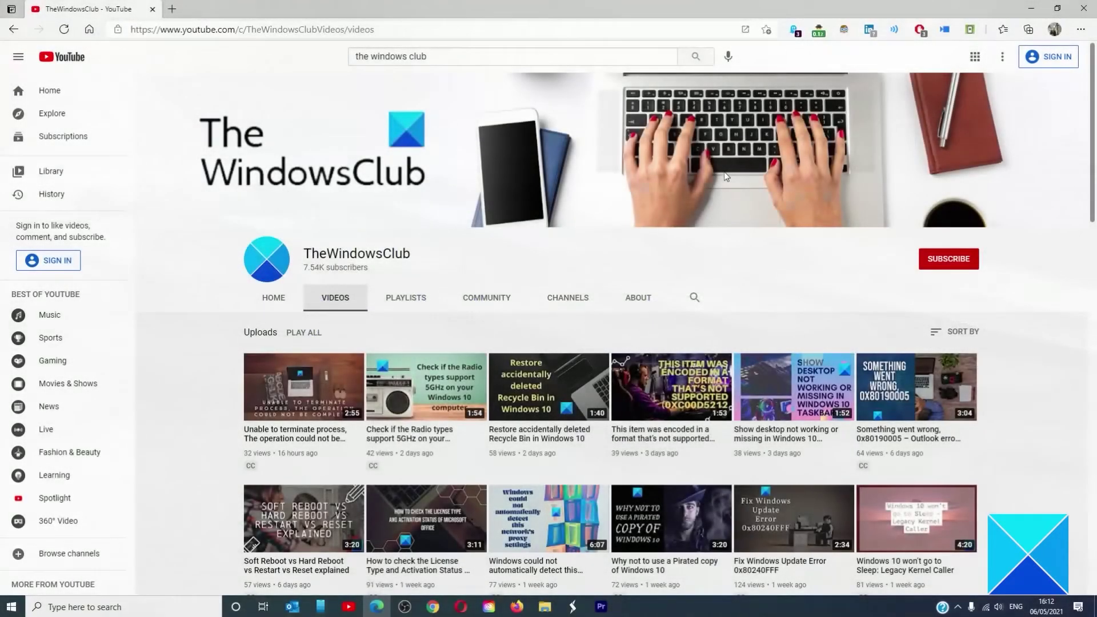
pyautogui.scroll(-5, 725, 171)
pyautogui.scroll(-12, 725, 178)
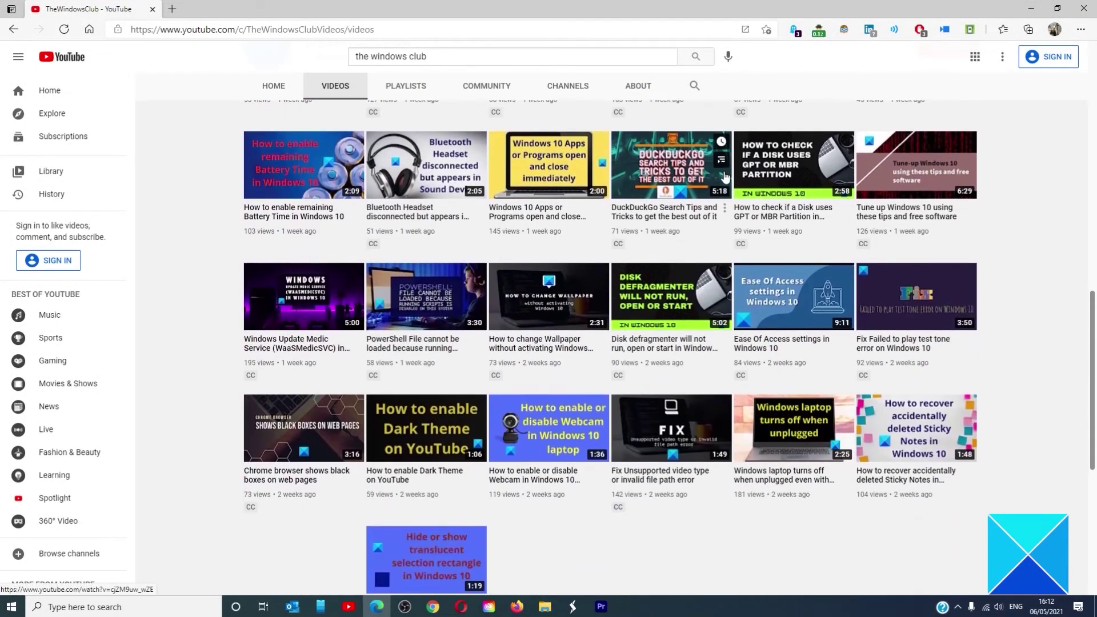
pyautogui.scroll(10, 724, 177)
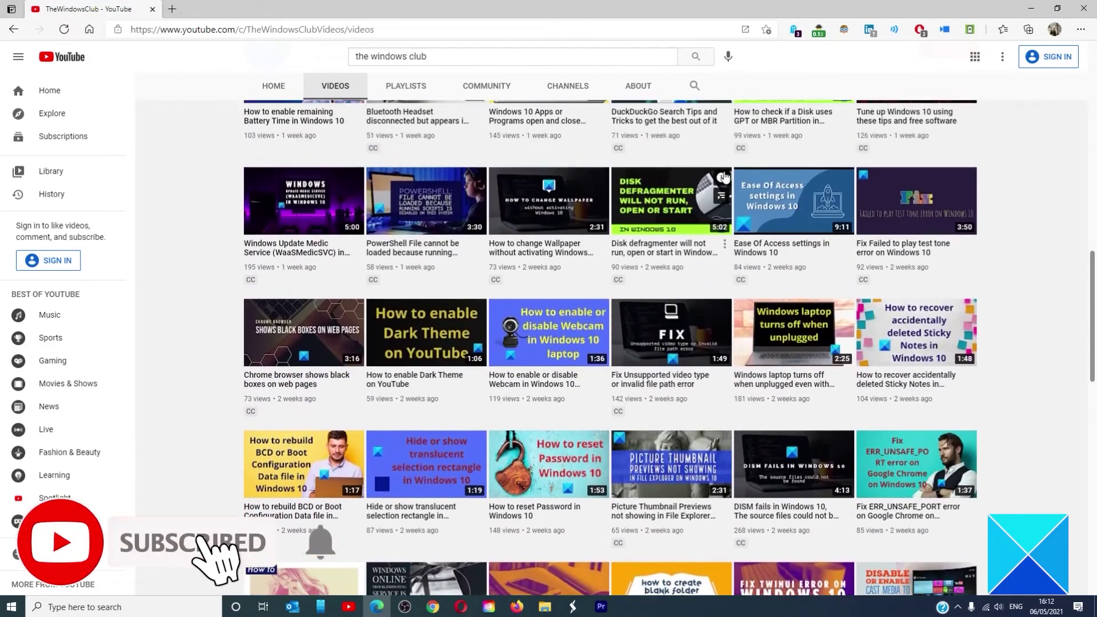
pyautogui.scroll(8, 724, 177)
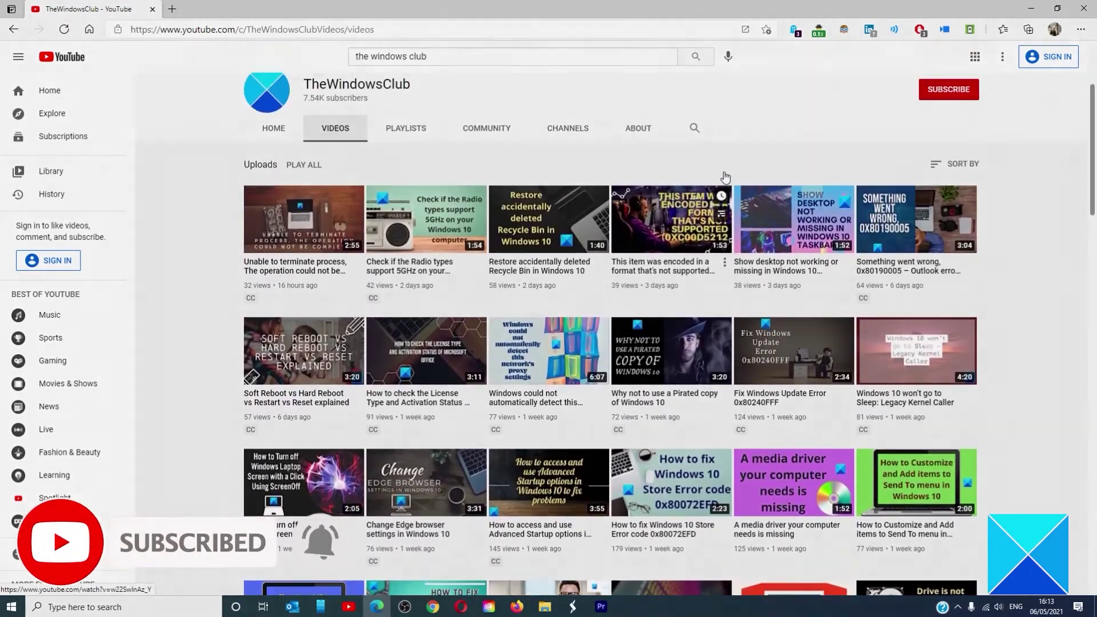